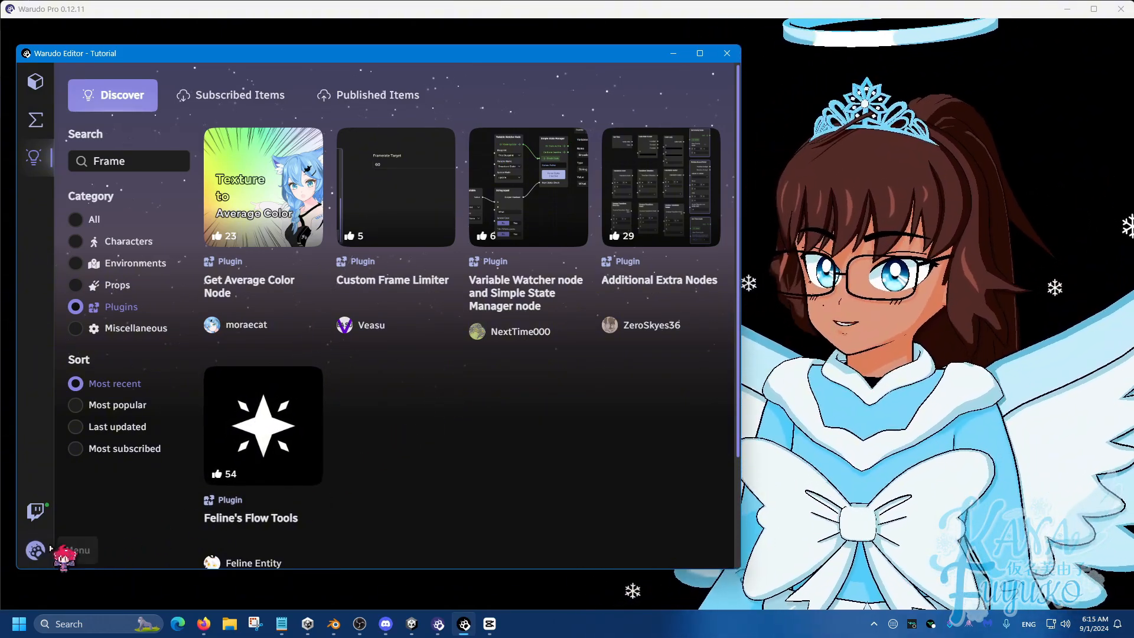
# Step: Examine the Limit FPS options in the general settings, and close the settings without changing them
pyautogui.click(33, 552)
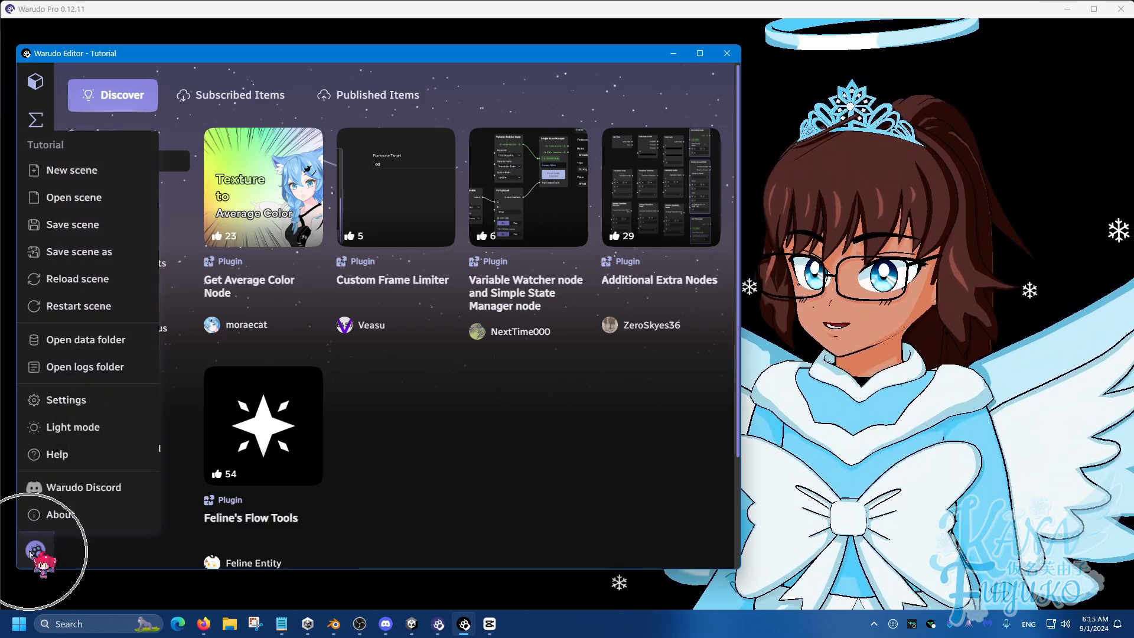
pyautogui.click(100, 400)
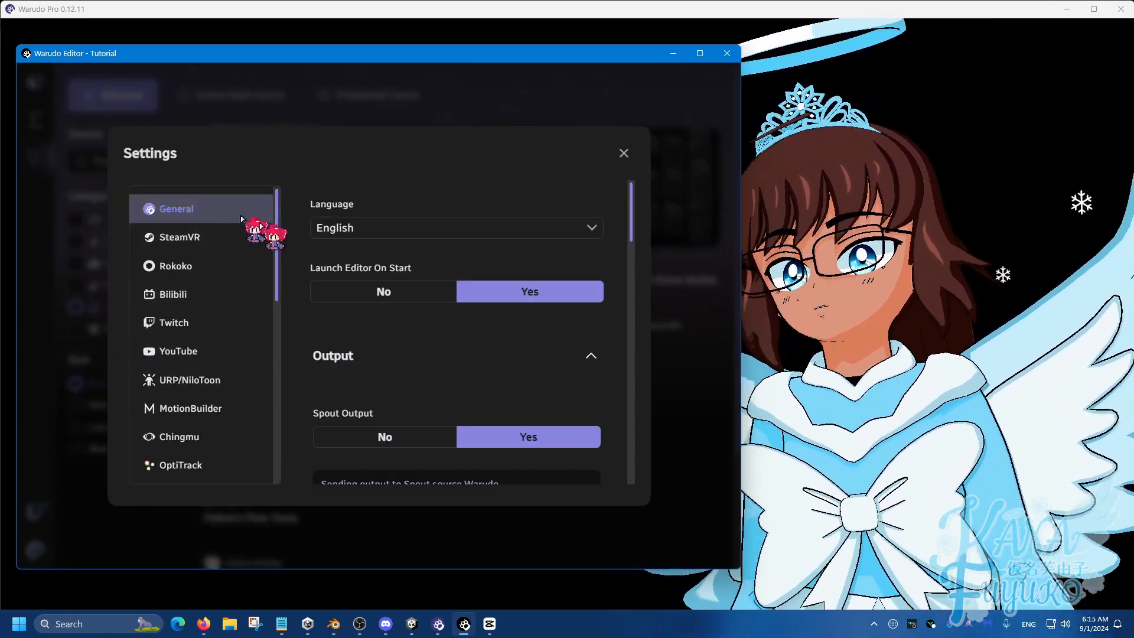
pyautogui.scroll(-10, 504, 291)
pyautogui.scroll(-2, 435, 372)
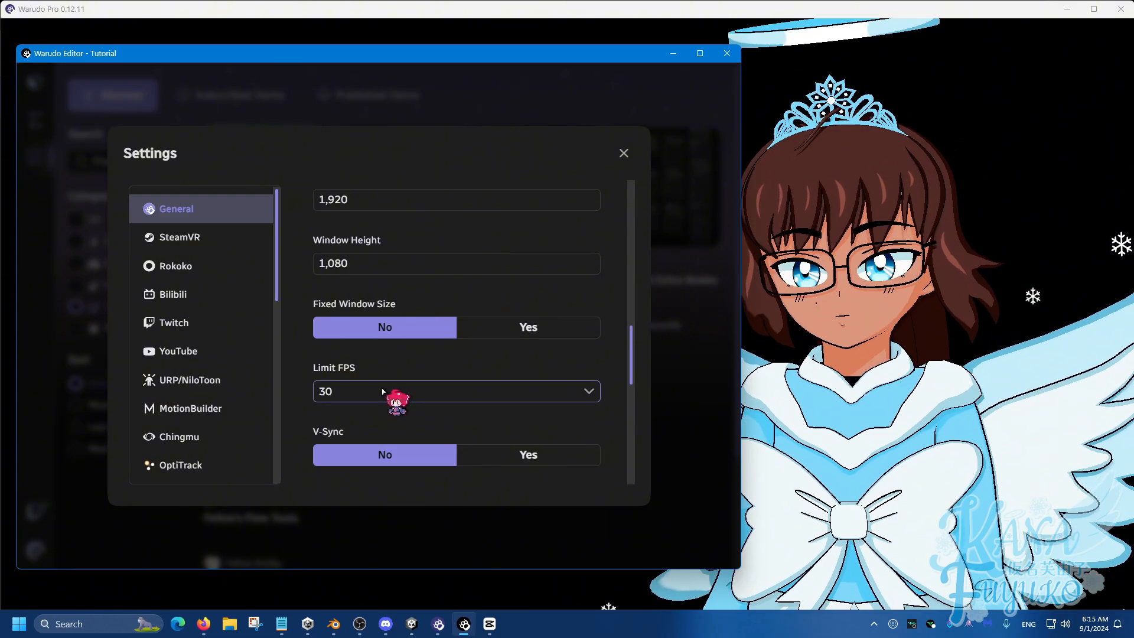
pyautogui.scroll(-1, 357, 383)
pyautogui.click(381, 324)
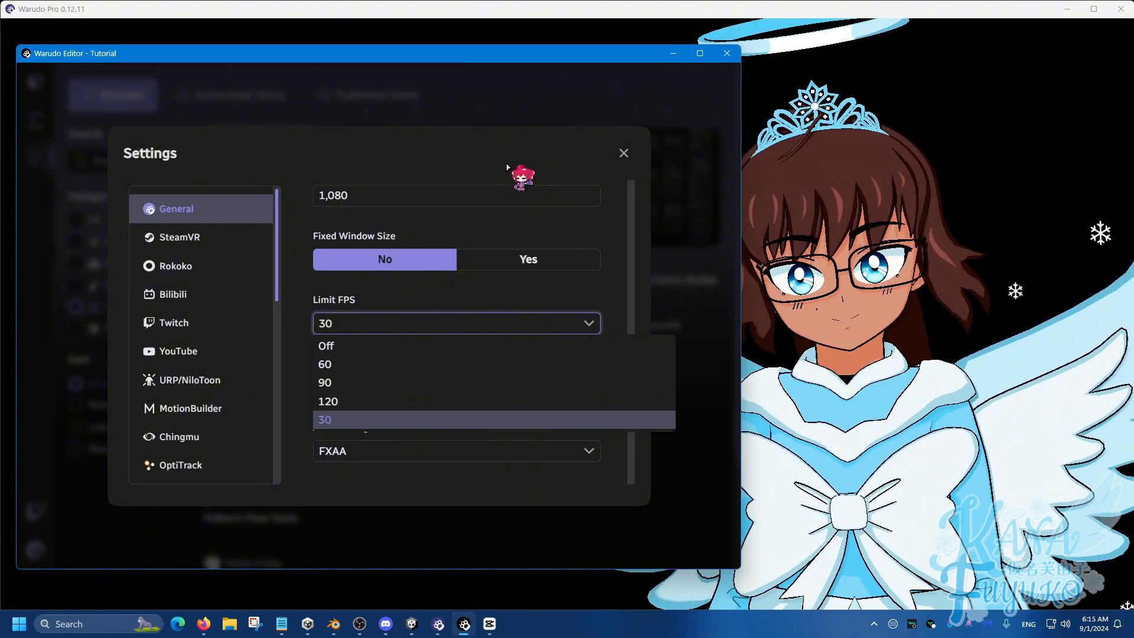
pyautogui.click(558, 165)
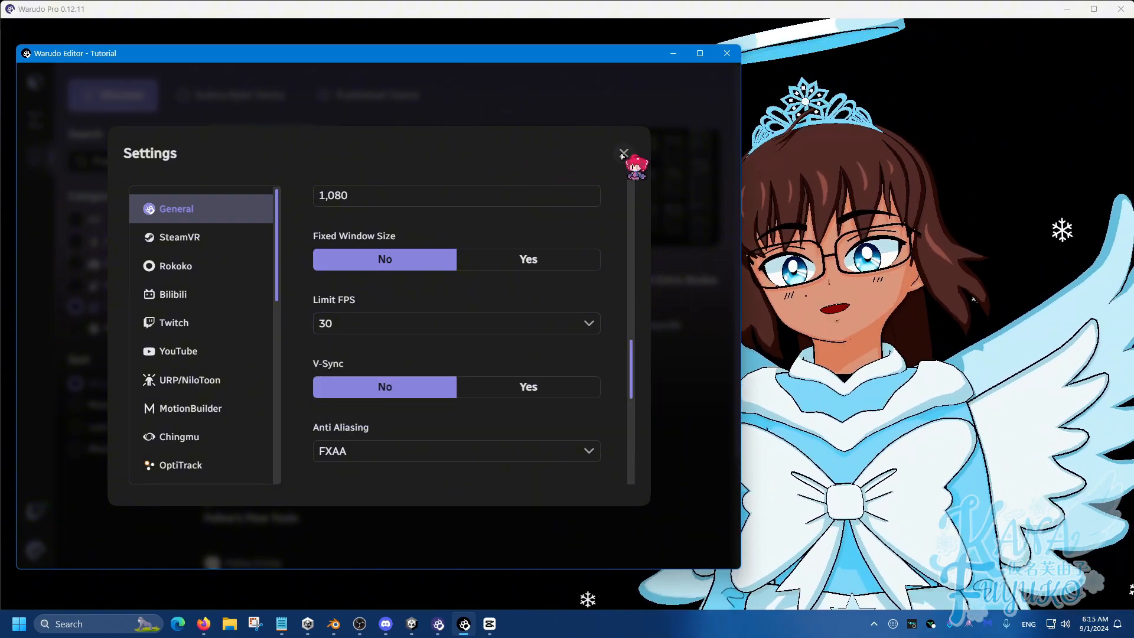
pyautogui.click(623, 153)
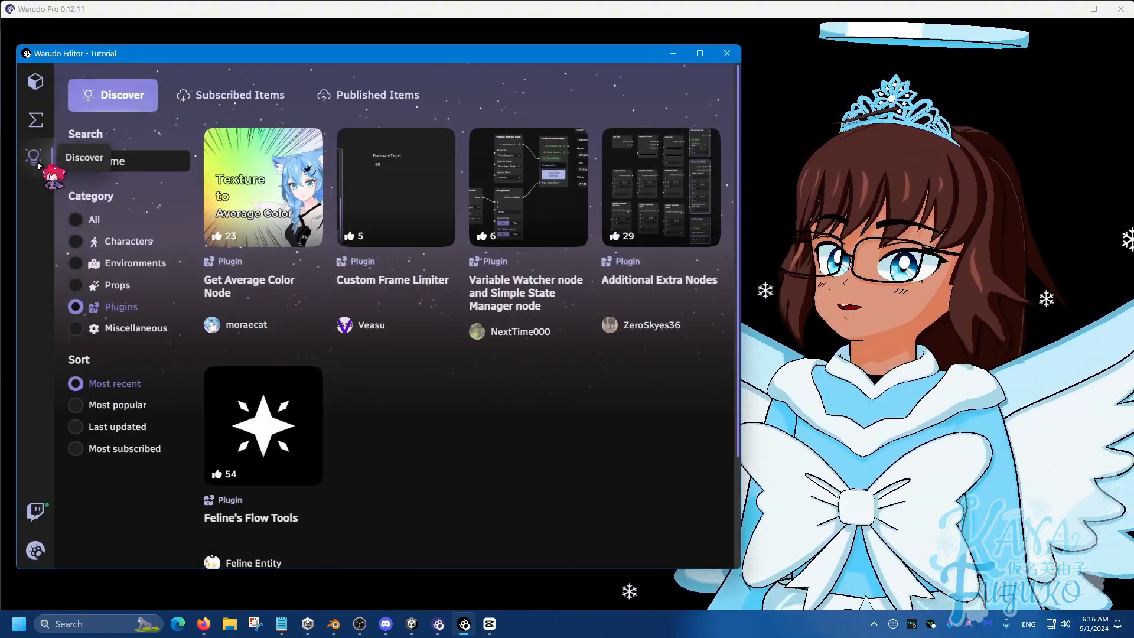
# Step: Find the Custom Frame Limiter among the Discover plugins matching "Frame" and subscribe to it
pyautogui.doubleClick(106, 162)
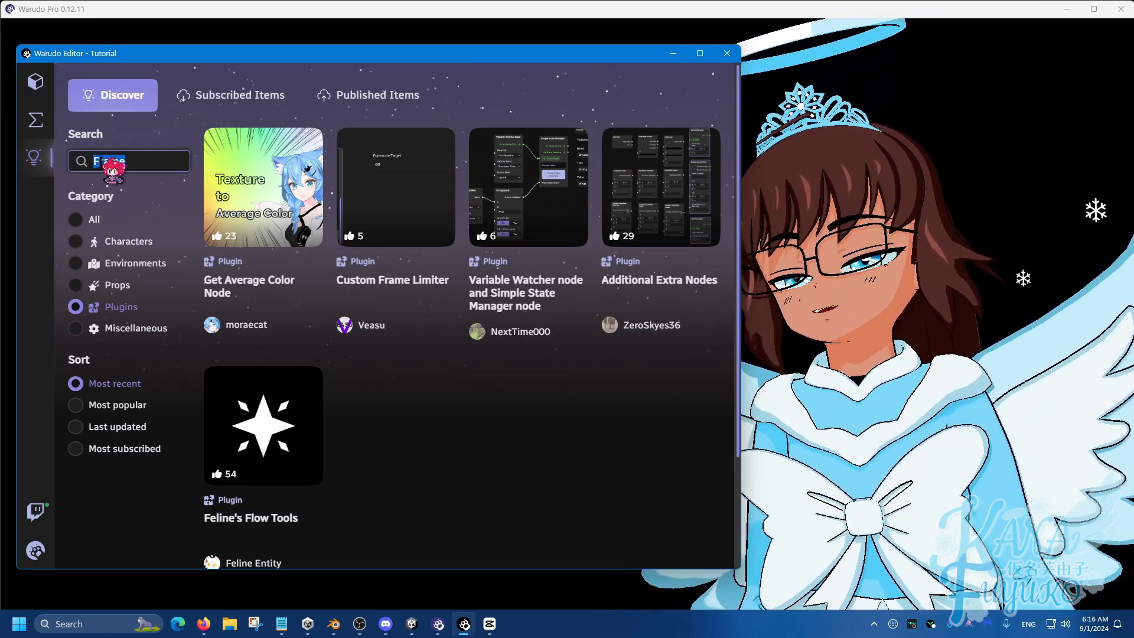
pyautogui.click(76, 306)
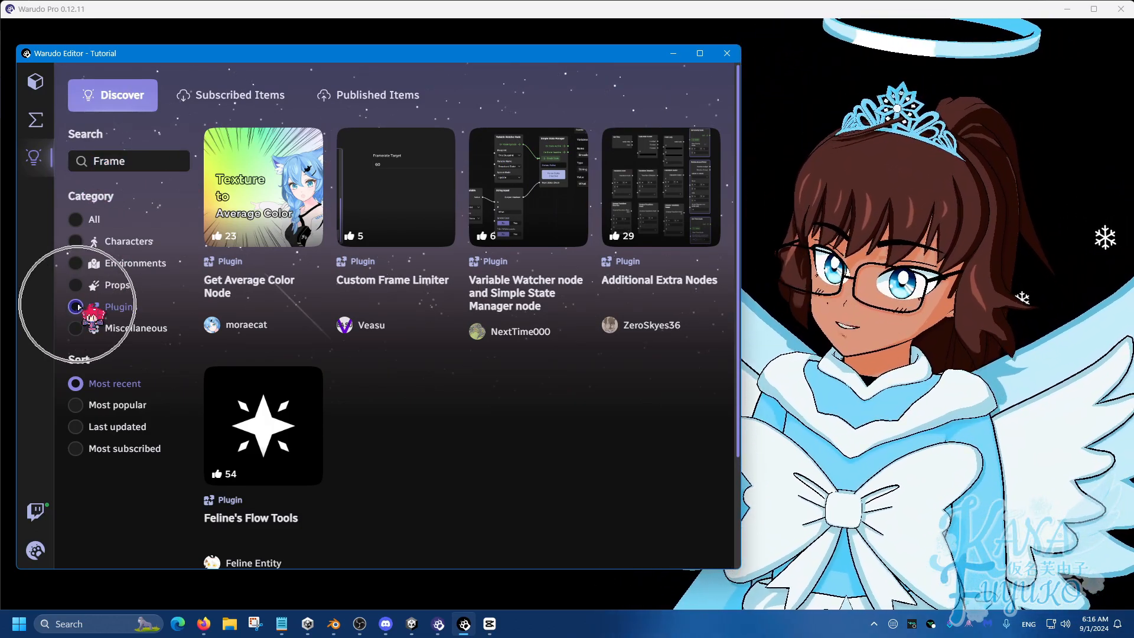
pyautogui.scroll(-1, 77, 307)
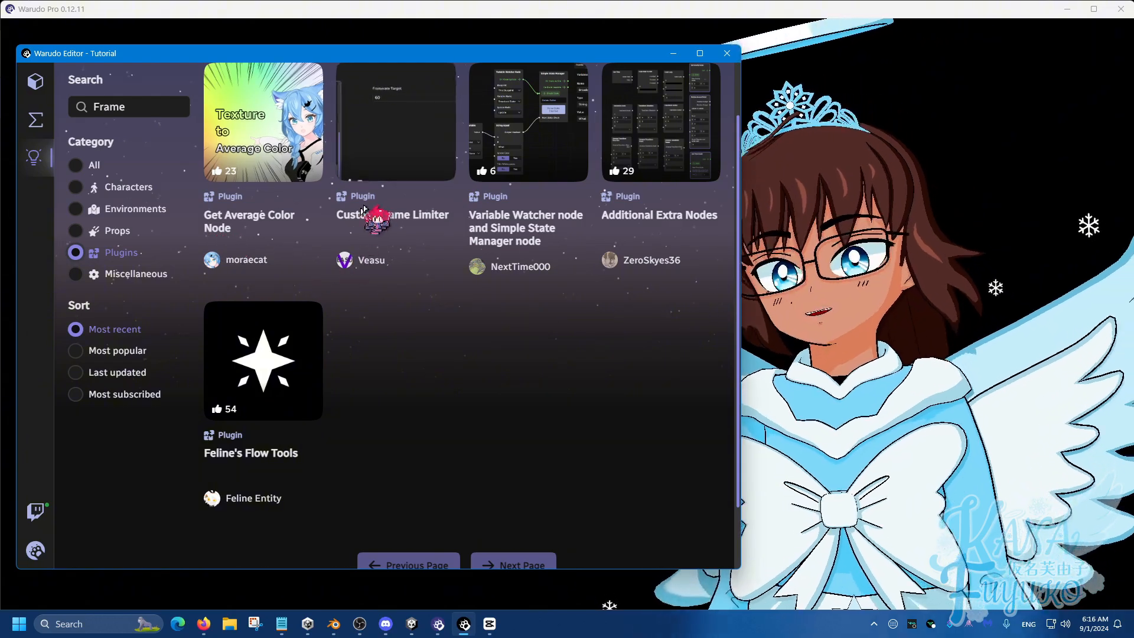
pyautogui.scroll(1, 364, 209)
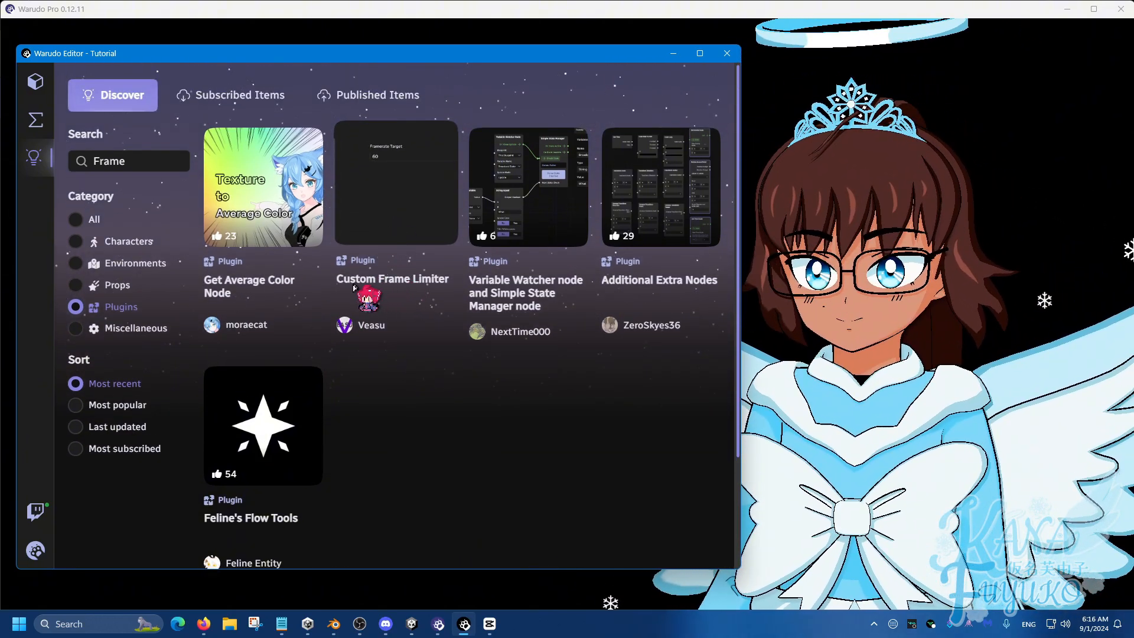
pyautogui.click(401, 282)
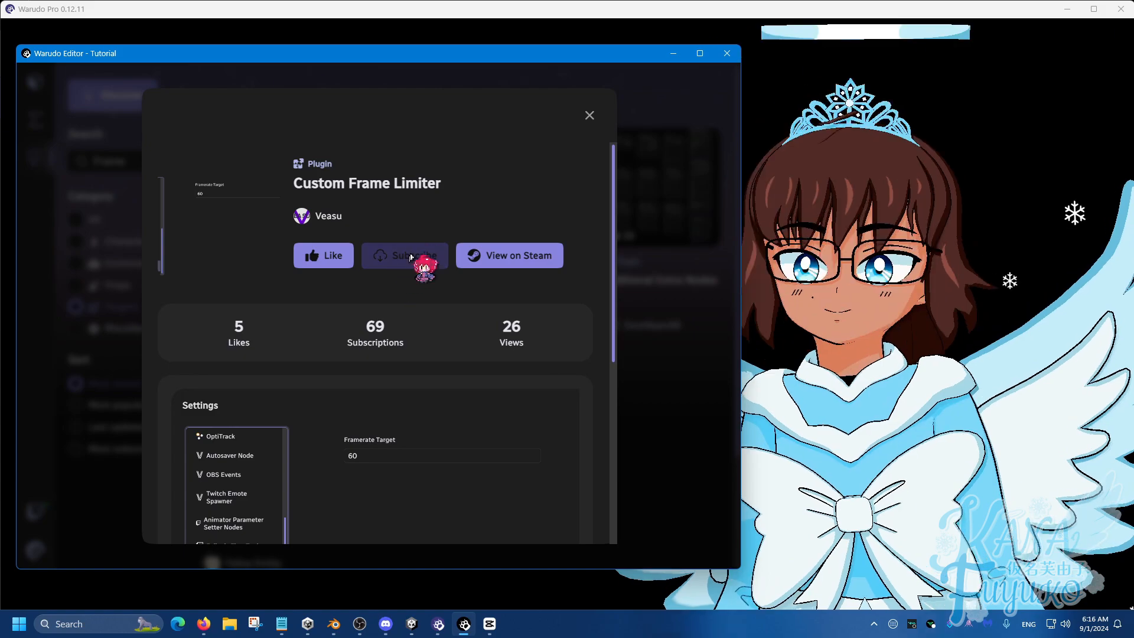
pyautogui.click(401, 261)
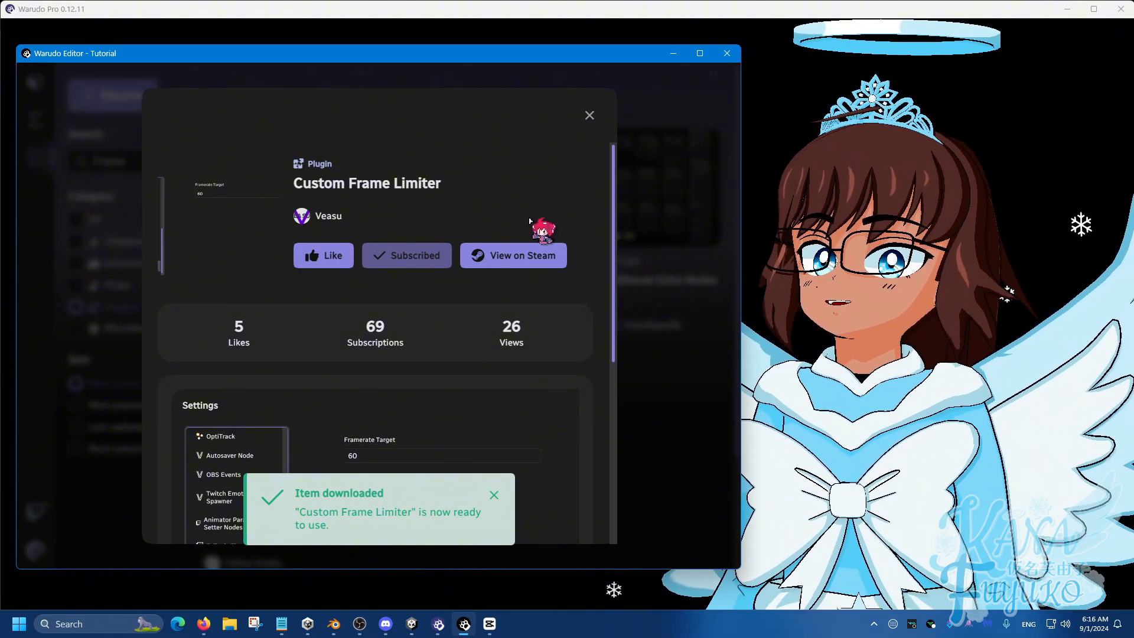
pyautogui.scroll(-1, 530, 219)
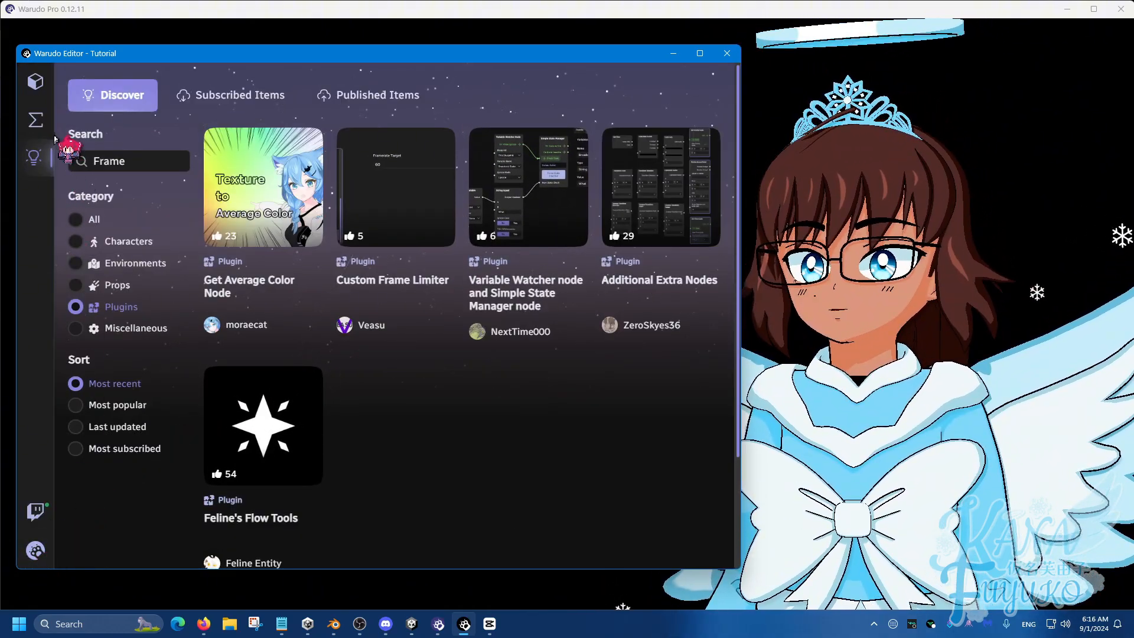
# Step: Set the Framerate Target to 24 in the Limit Frames plugin settings and close the settings
pyautogui.click(36, 550)
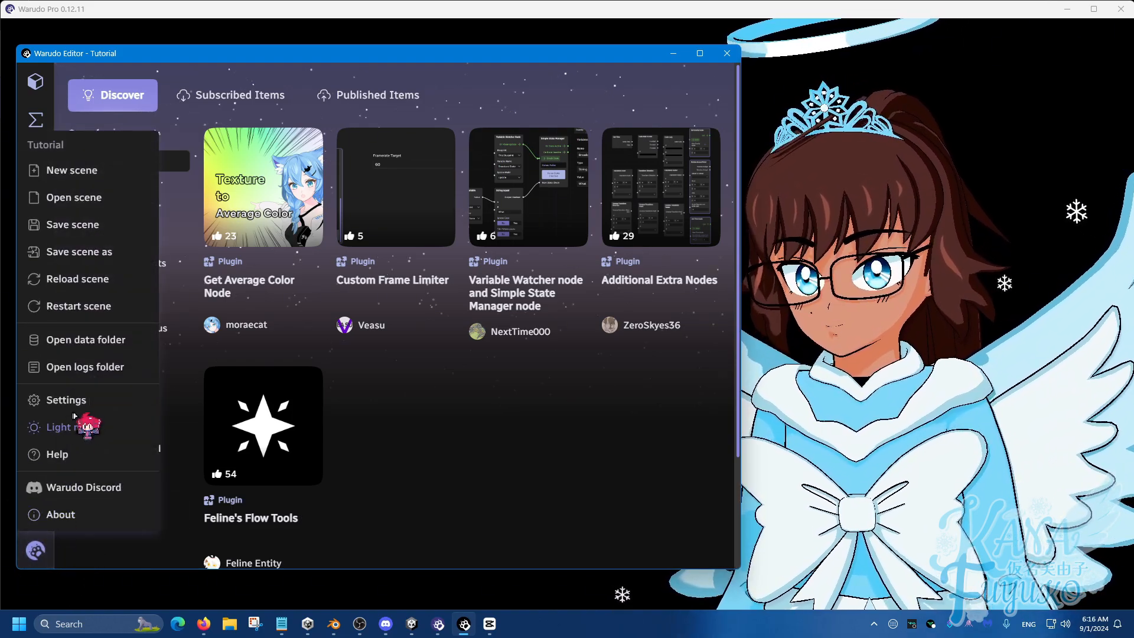
pyautogui.click(66, 400)
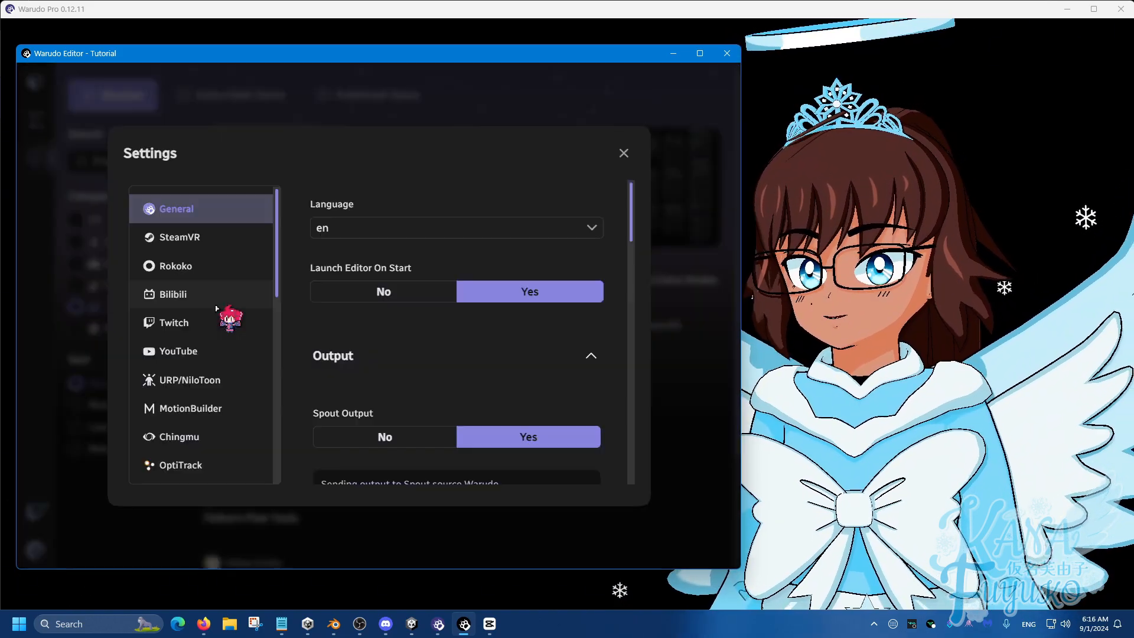
pyautogui.scroll(-1, 230, 323)
pyautogui.scroll(-10, 232, 342)
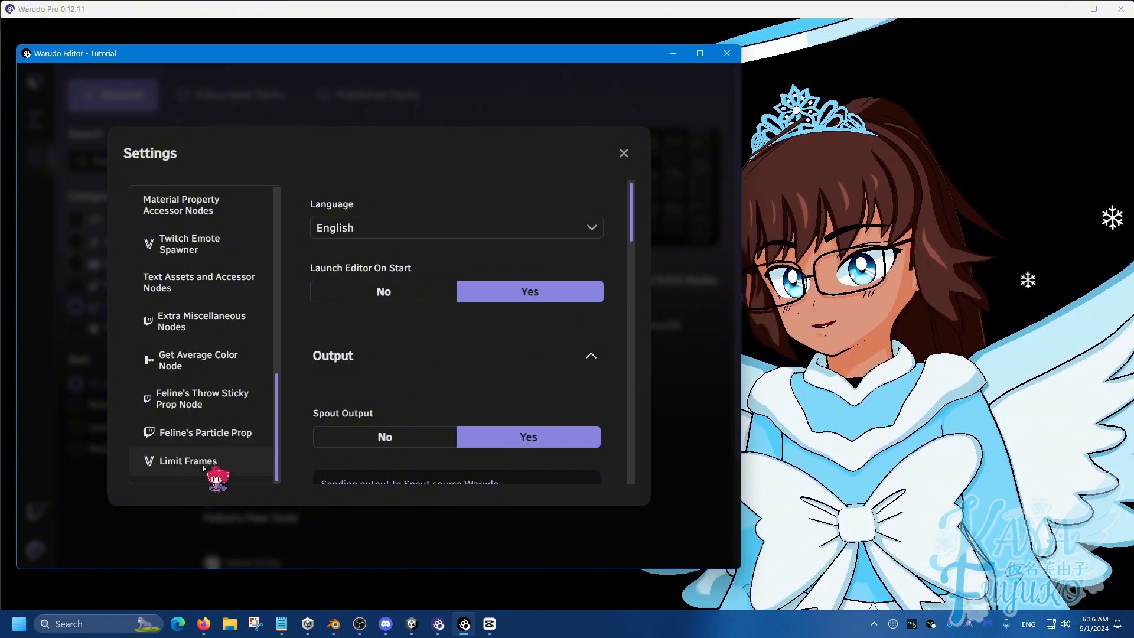
pyautogui.click(198, 461)
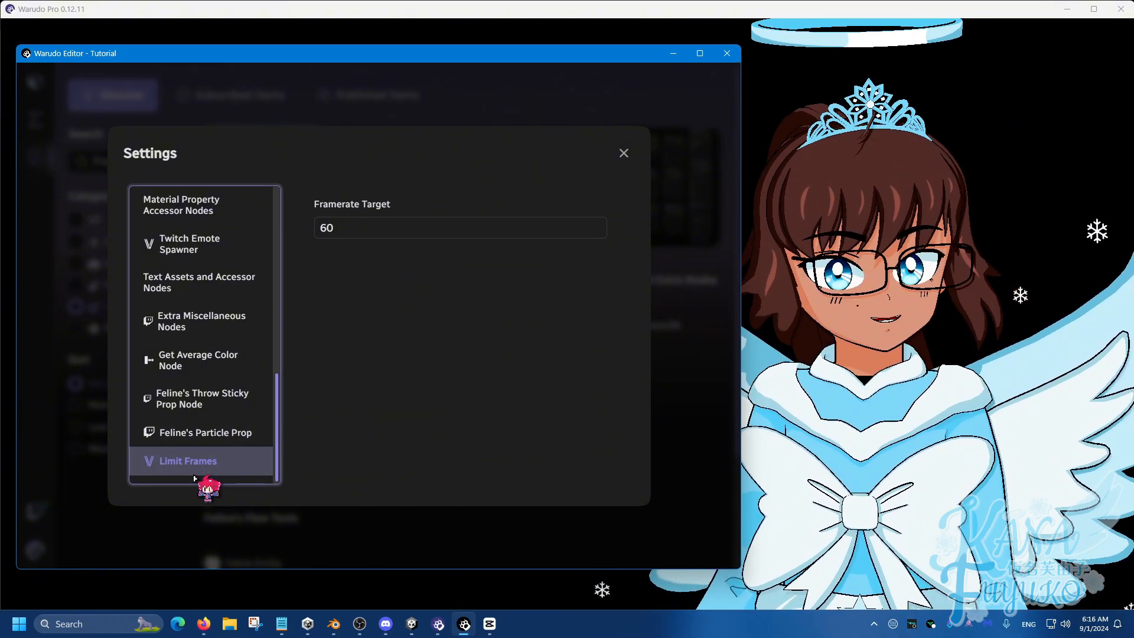
pyautogui.click(322, 229)
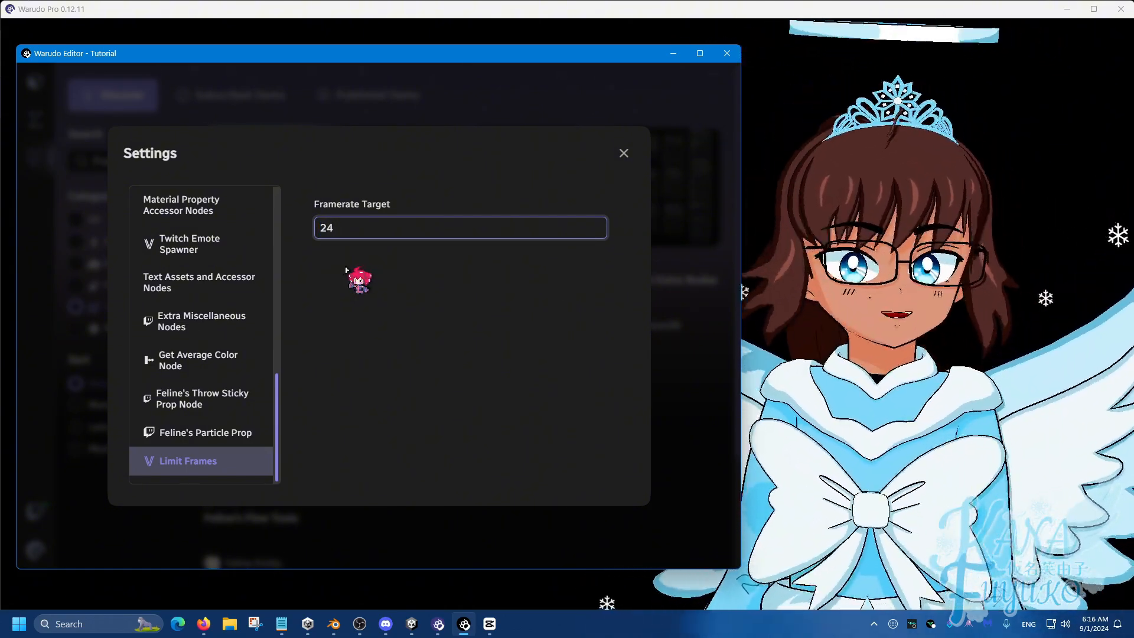
pyautogui.click(346, 270)
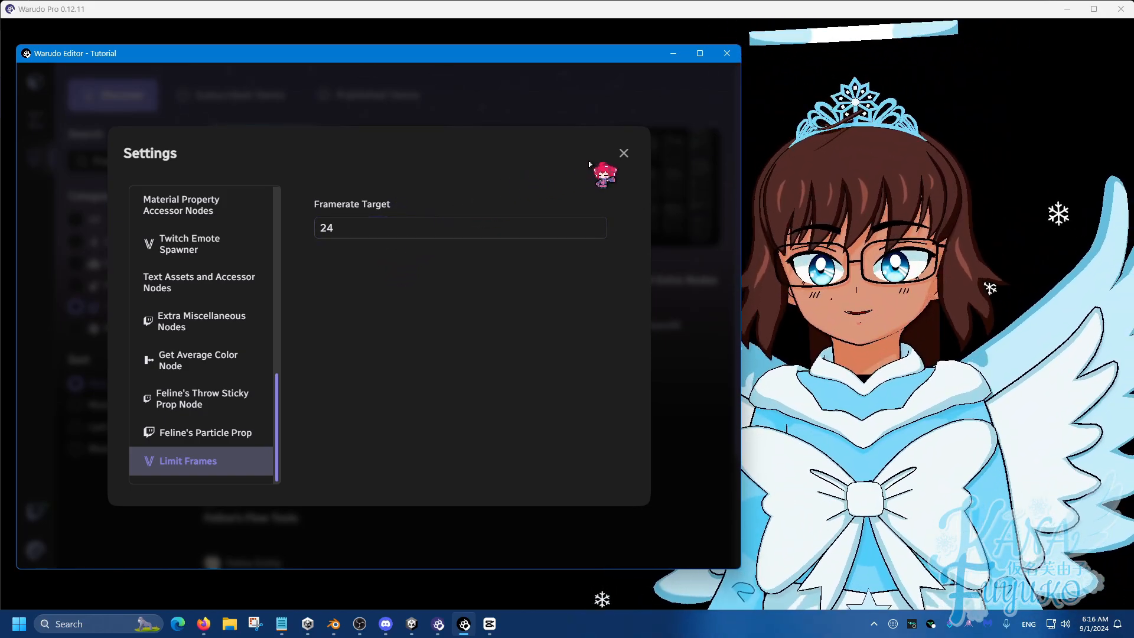
pyautogui.click(624, 154)
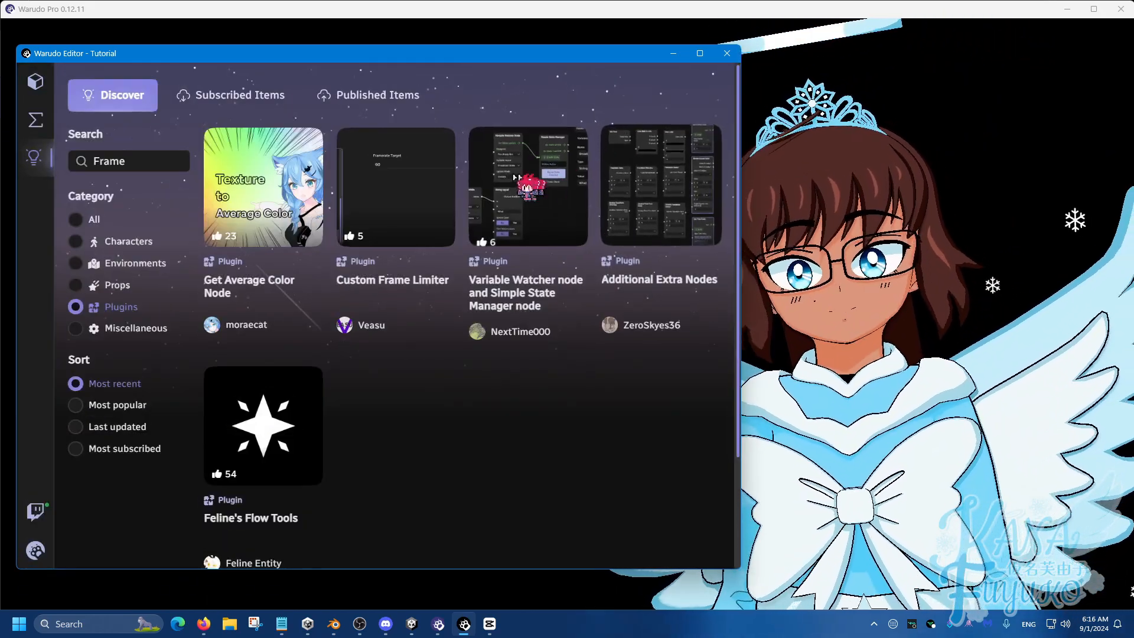
# Step: Create a new blueprint and rename it "FPS Toggle"
pyautogui.click(42, 125)
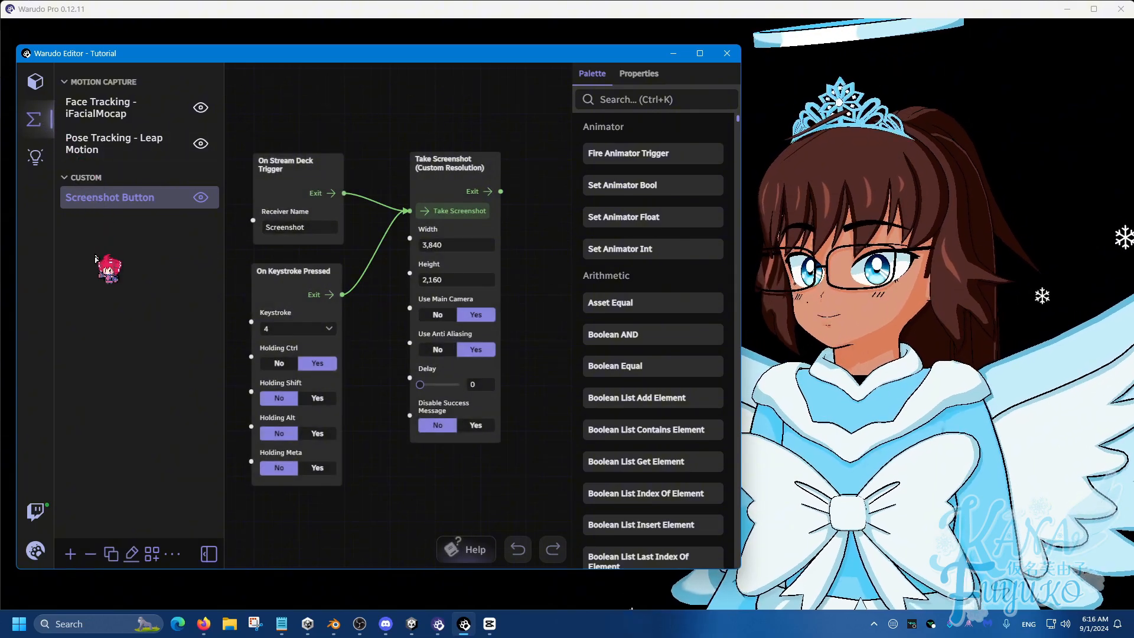
pyautogui.click(70, 555)
pyautogui.click(134, 554)
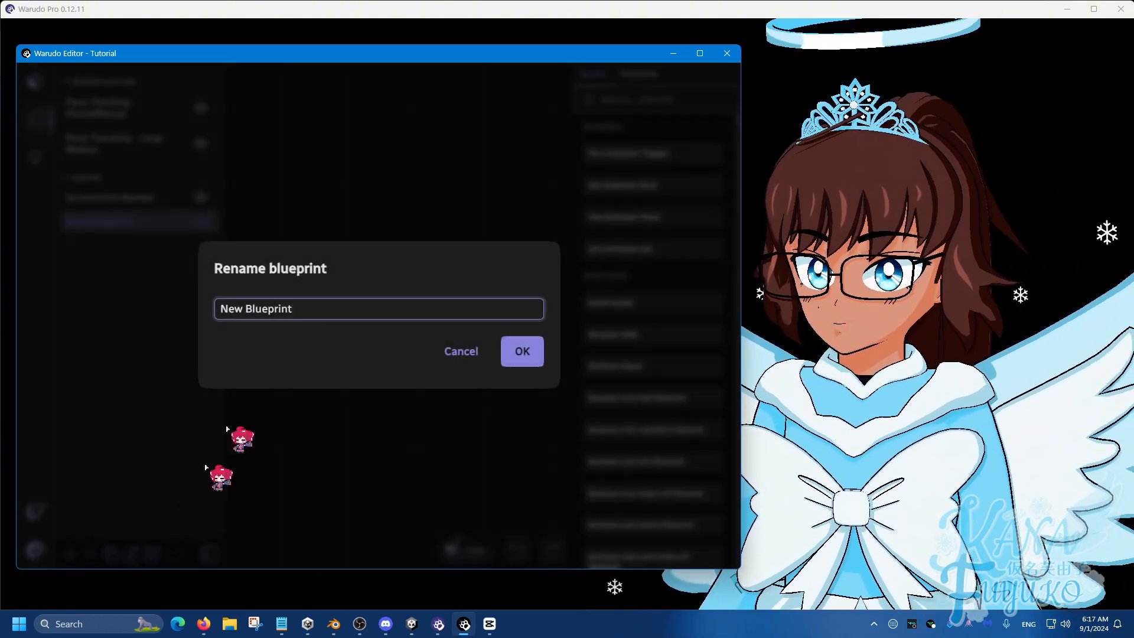
pyautogui.hotkey('ctrl', 'a')
pyautogui.write('F')
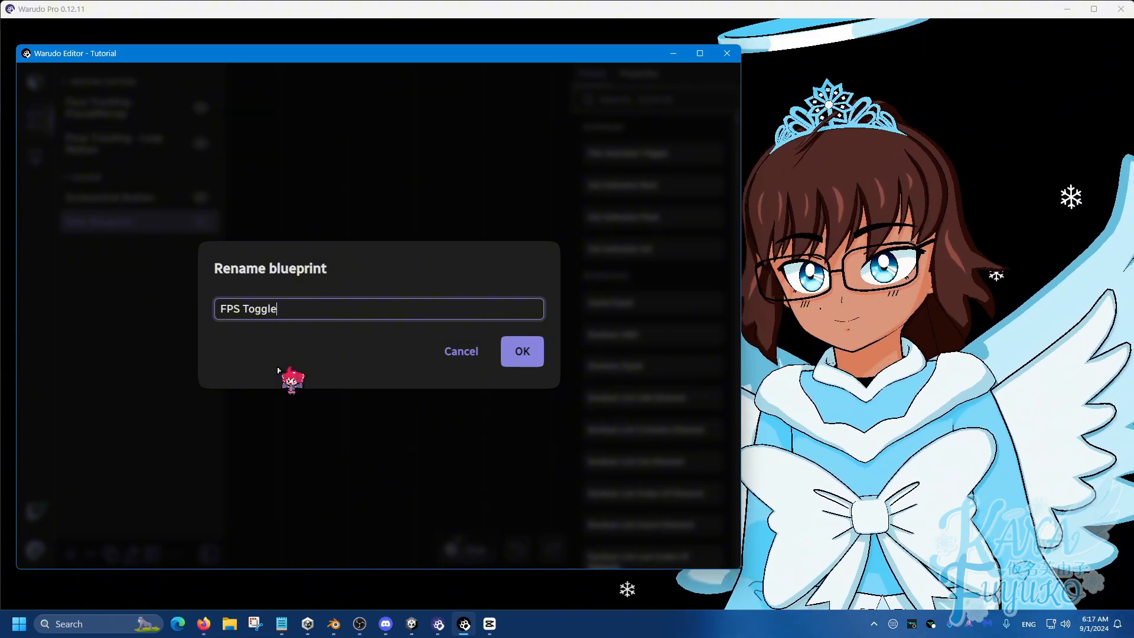
pyautogui.click(524, 350)
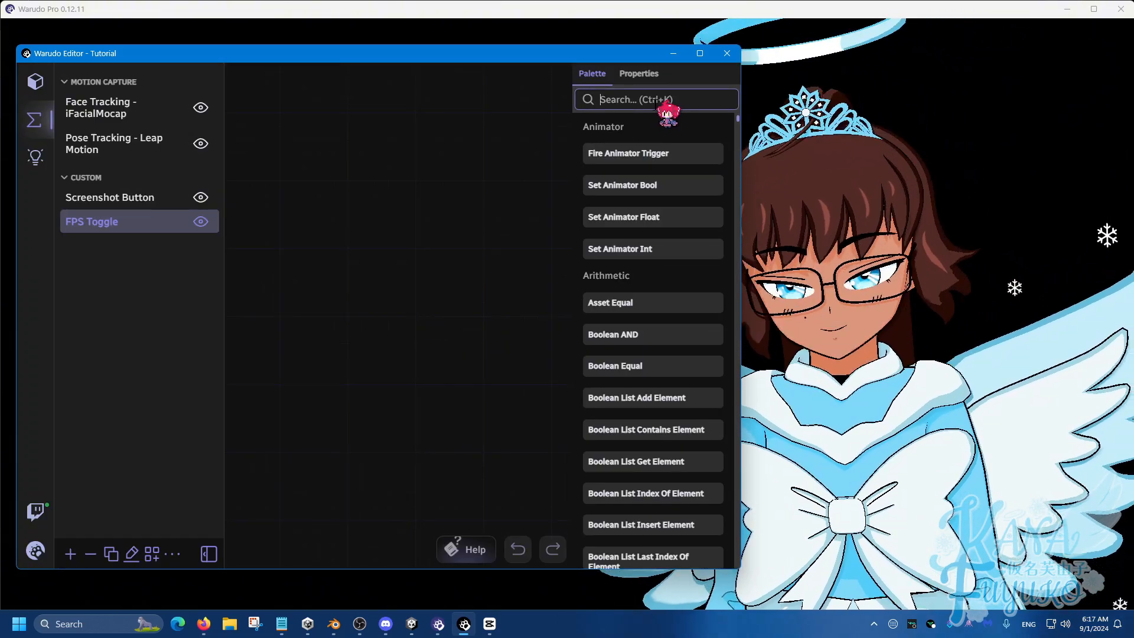
# Step: Add a Set Target Frame Rate node to the FPS Toggle blueprint and place it on the right of the canvas
pyautogui.write('fra')
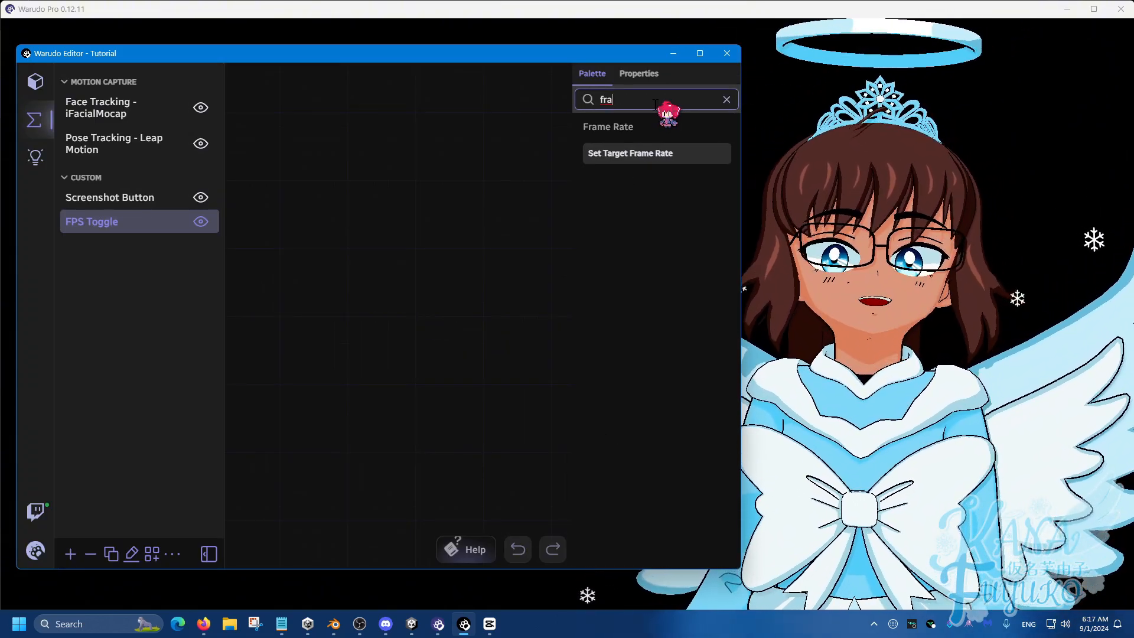
pyautogui.moveTo(629, 157); pyautogui.dragTo(402, 188)
pyautogui.scroll(-1, 428, 241)
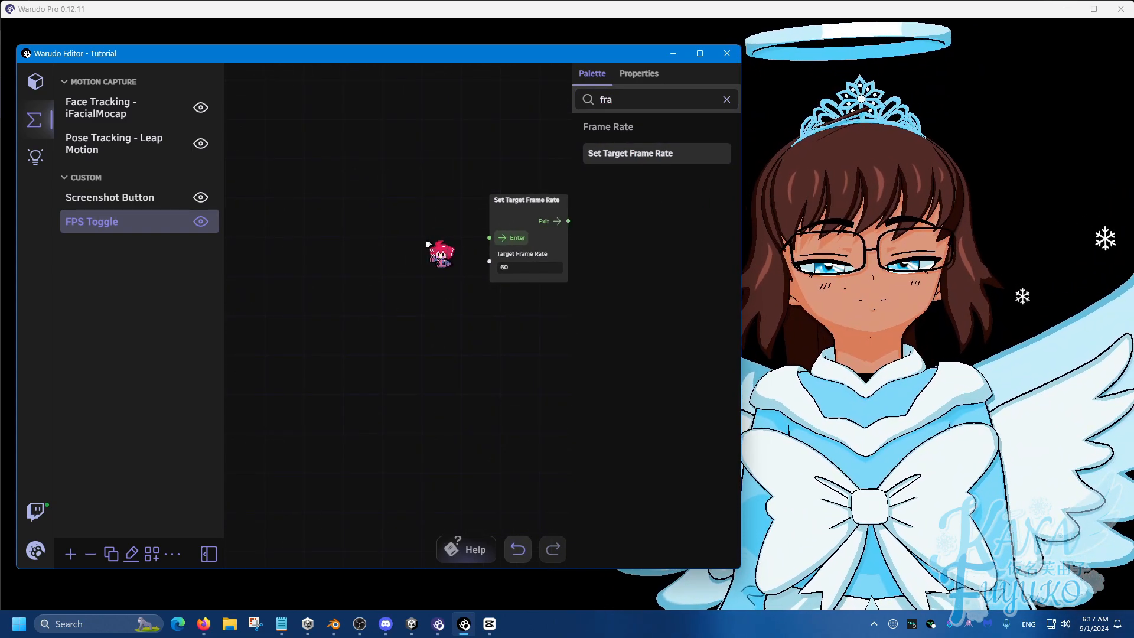
pyautogui.moveTo(534, 198); pyautogui.dragTo(525, 163)
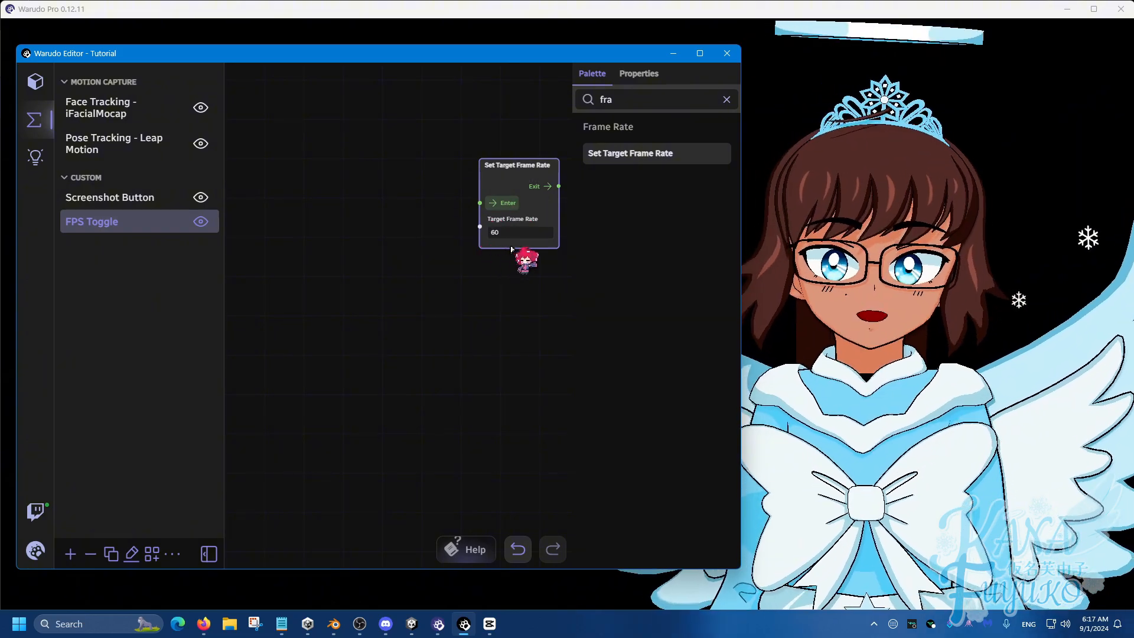
# Step: Add an On Stream Deck Trigger node to the left of the Set Target Frame Rate node
pyautogui.moveTo(632, 103); pyautogui.dragTo(554, 115)
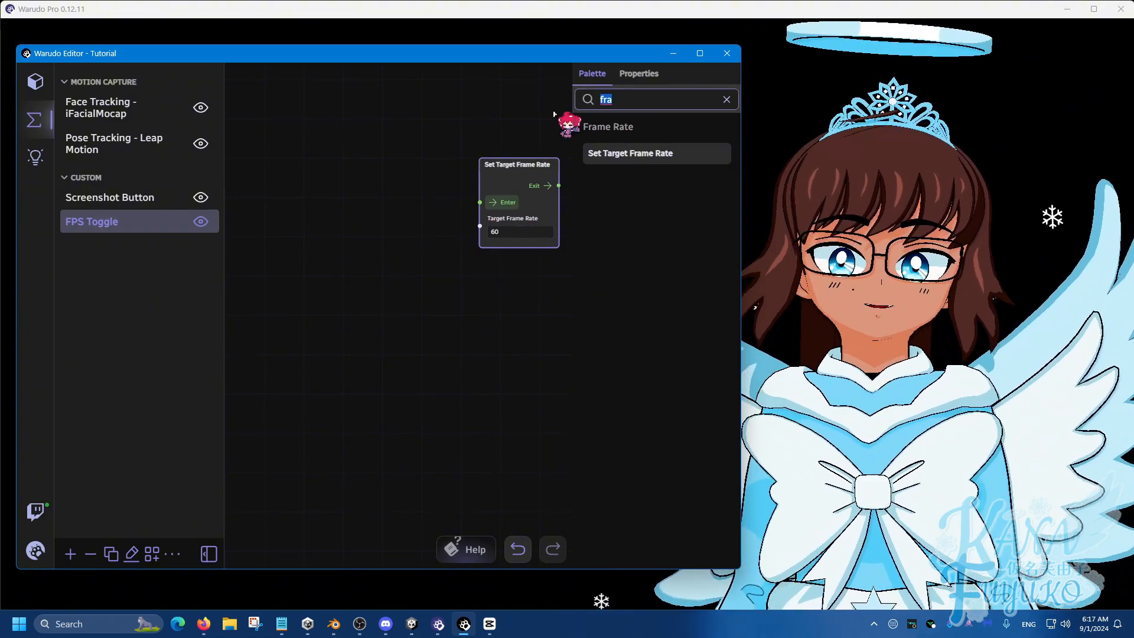
pyautogui.write('strea')
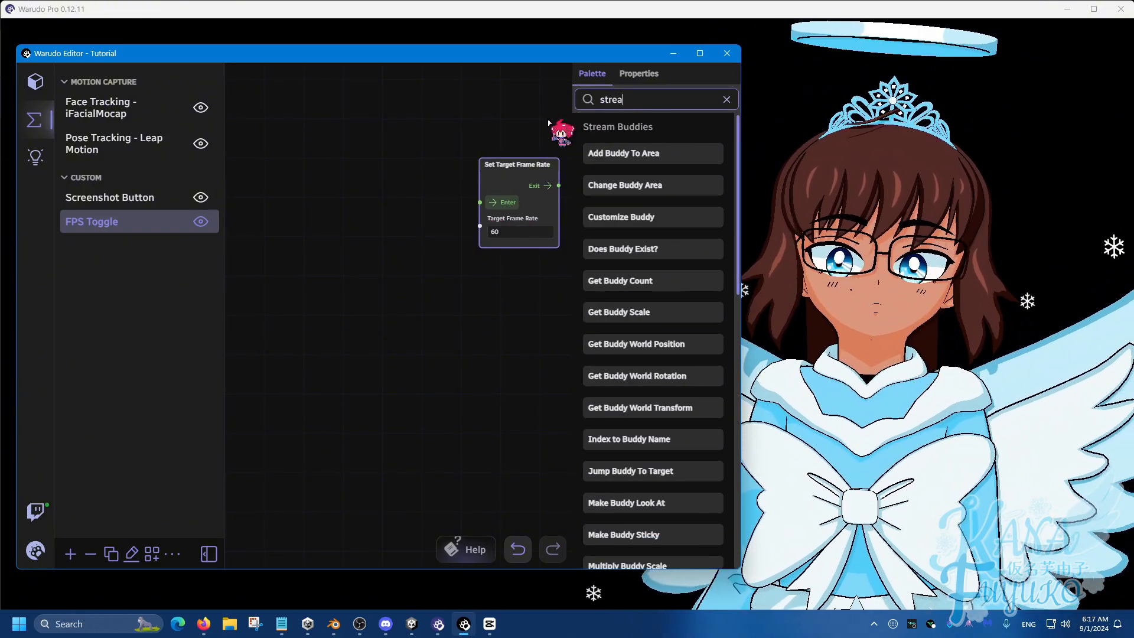
pyautogui.write('m deck')
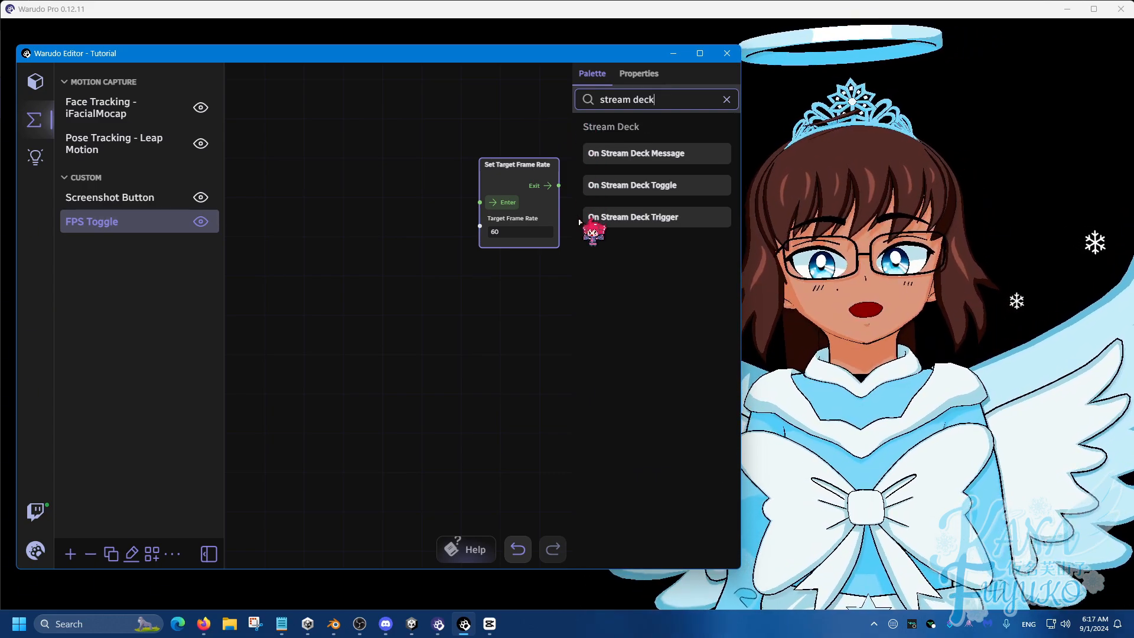
pyautogui.moveTo(582, 217); pyautogui.dragTo(278, 122)
# Step: Add an On Keystroke Pressed node below the Stream Deck trigger and connect both triggers' Exit to Set Target Frame Rate's Enter
pyautogui.tripleClick(655, 101)
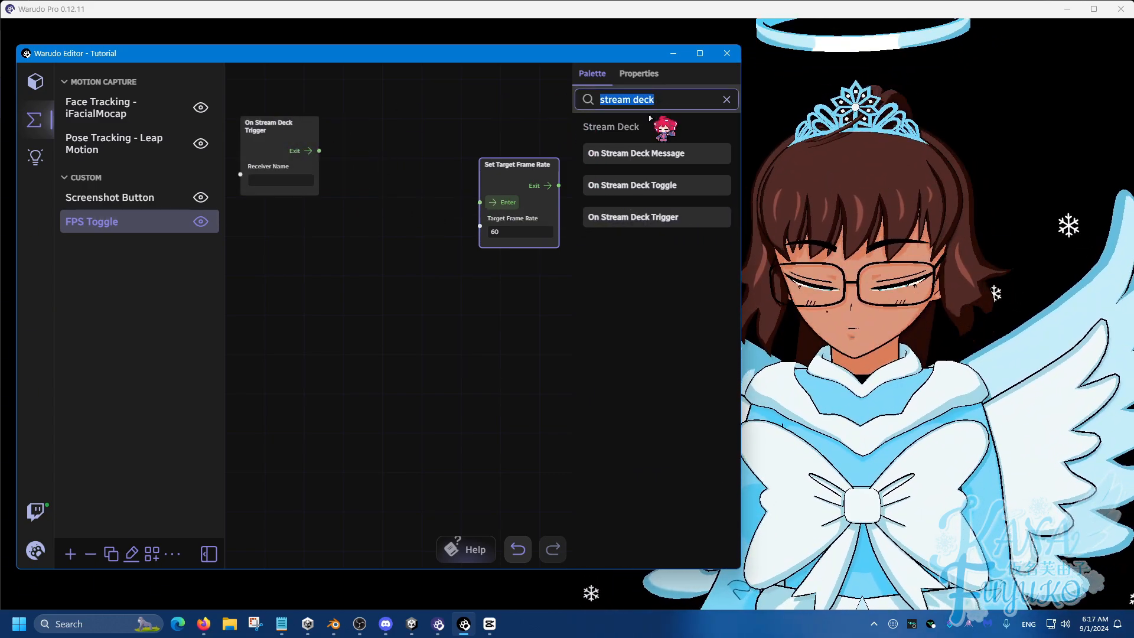
pyautogui.write('keyst')
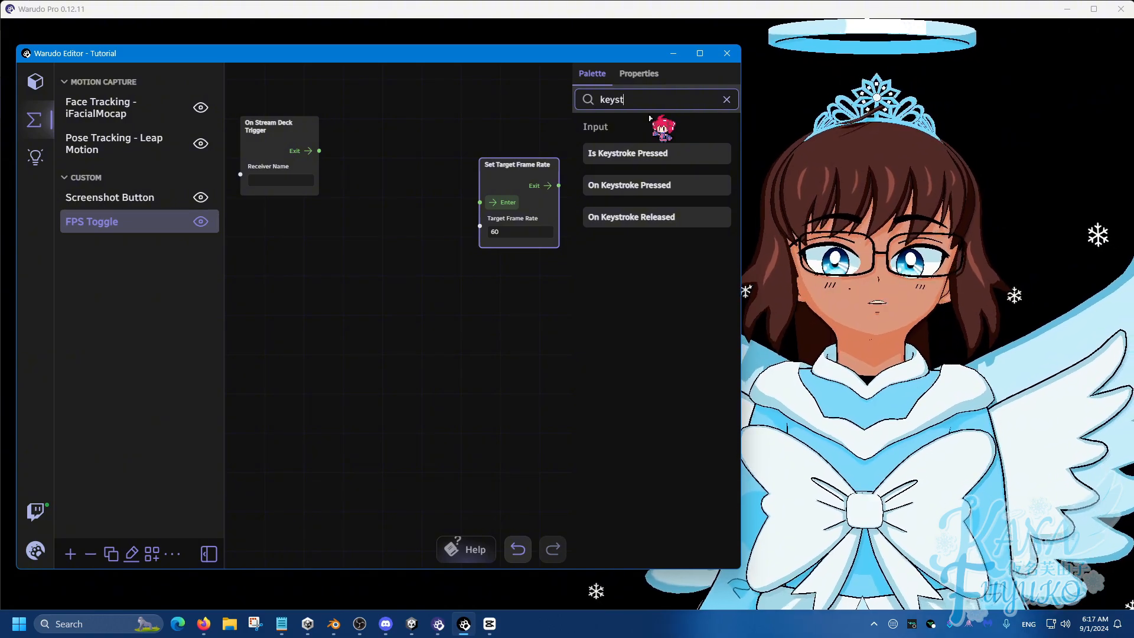
pyautogui.moveTo(631, 188); pyautogui.dragTo(242, 213)
pyautogui.click(300, 216)
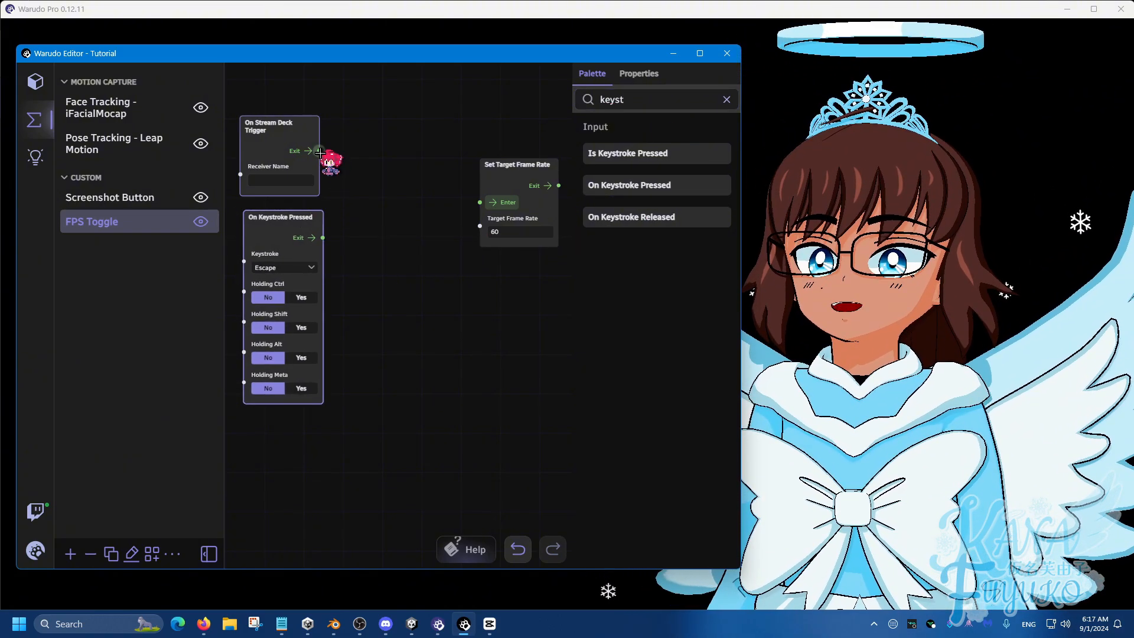
pyautogui.moveTo(319, 152); pyautogui.dragTo(479, 202)
pyautogui.moveTo(323, 238); pyautogui.dragTo(479, 204)
# Step: Set the On Keystroke Pressed key to 1 and the Stream Deck trigger's receiver name to "FPS 60"
pyautogui.click(325, 276)
pyautogui.click(306, 317)
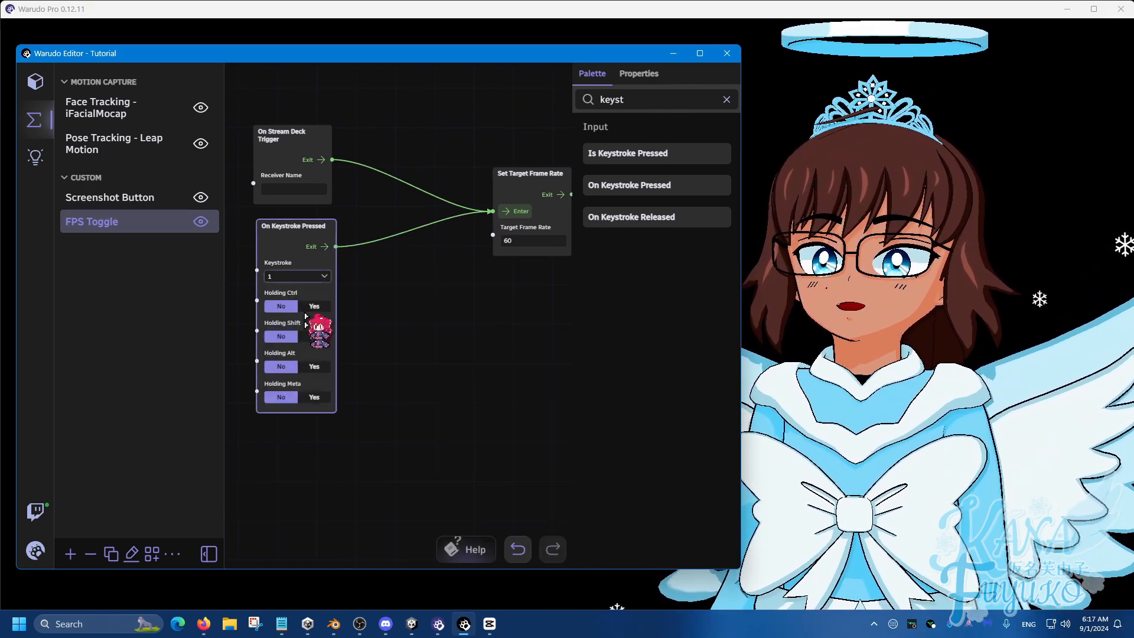
pyautogui.click(311, 197)
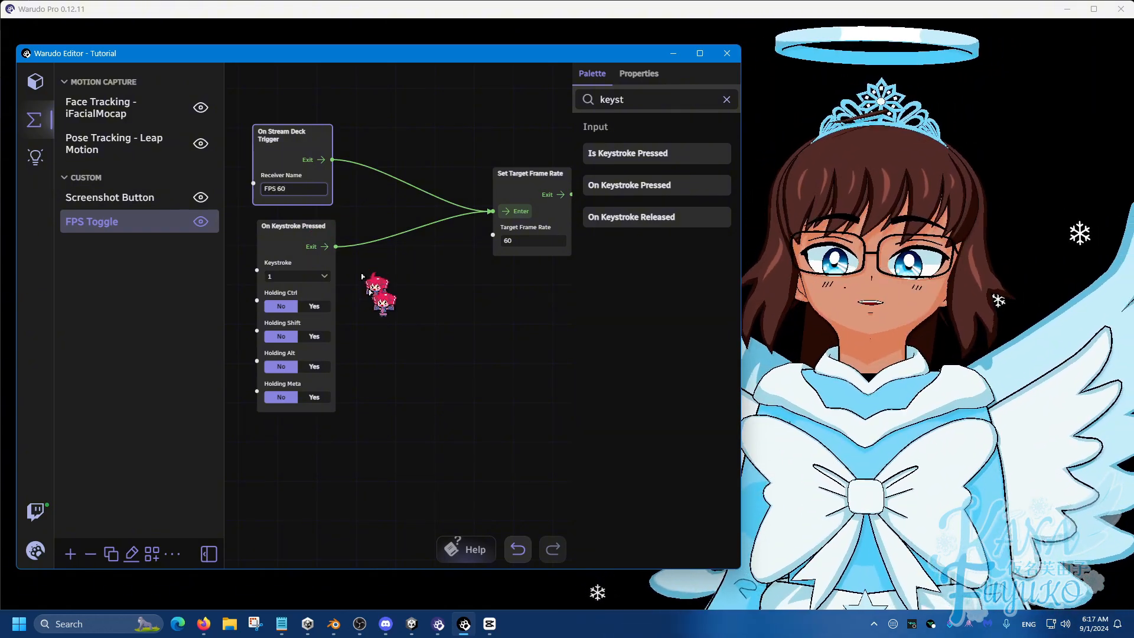
# Step: Duplicate the two trigger nodes and Set Target Frame Rate with their connections, placing the copy below the original group
pyautogui.click(378, 298)
pyautogui.scroll(-2, 385, 307)
pyautogui.scroll(-1, 438, 300)
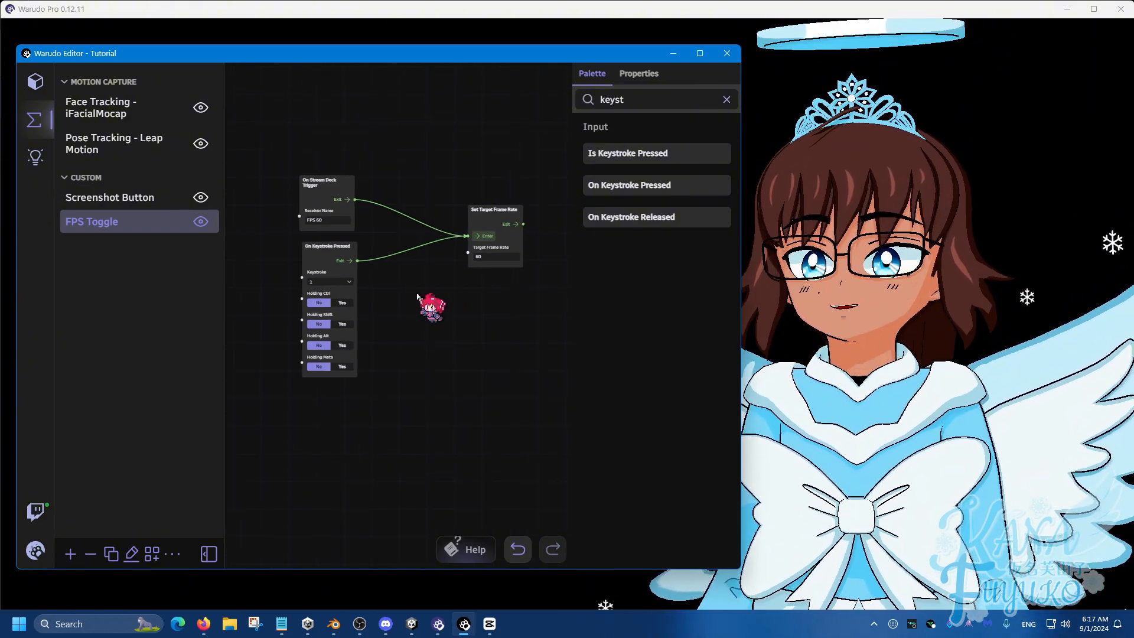
pyautogui.moveTo(267, 136); pyautogui.dragTo(524, 397)
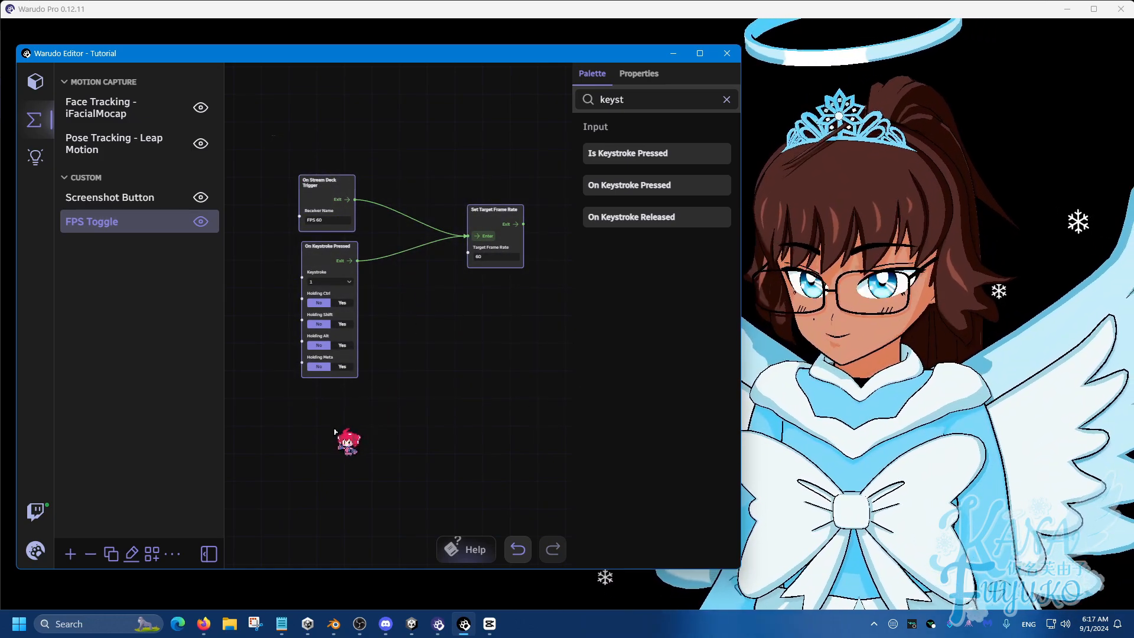
pyautogui.hotkey('ctrl', 'v')
pyautogui.moveTo(348, 404); pyautogui.dragTo(344, 276, button='middle')
pyautogui.scroll(1, 537, 392)
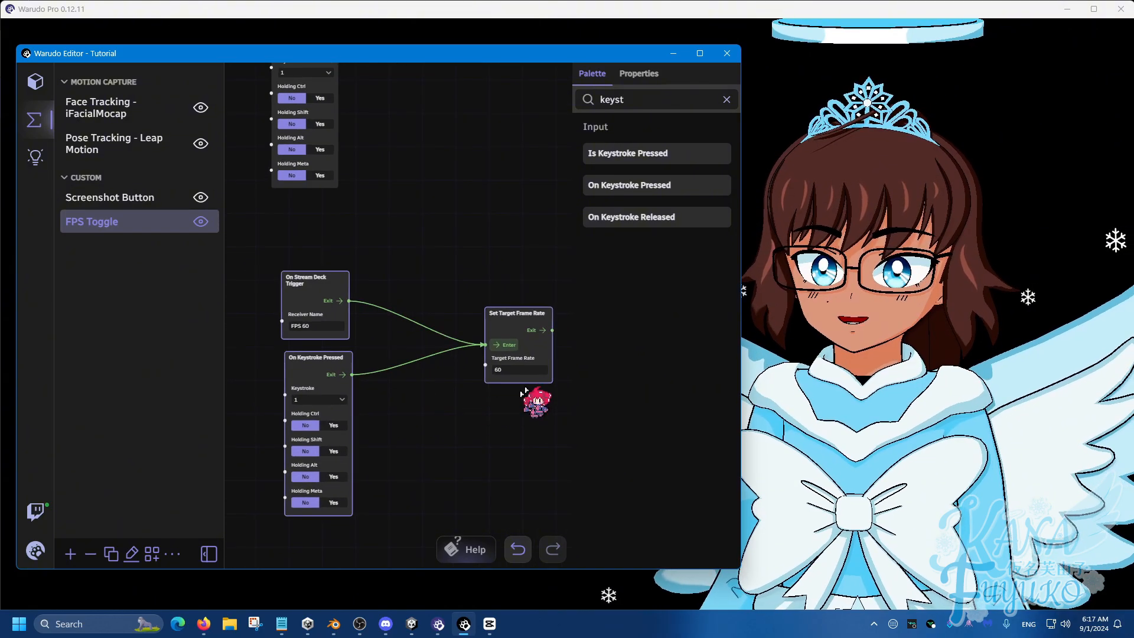
# Step: Configure the copied node group with target frame rate 24, receiver name "FPS 24" and keystroke 2
pyautogui.click(526, 370)
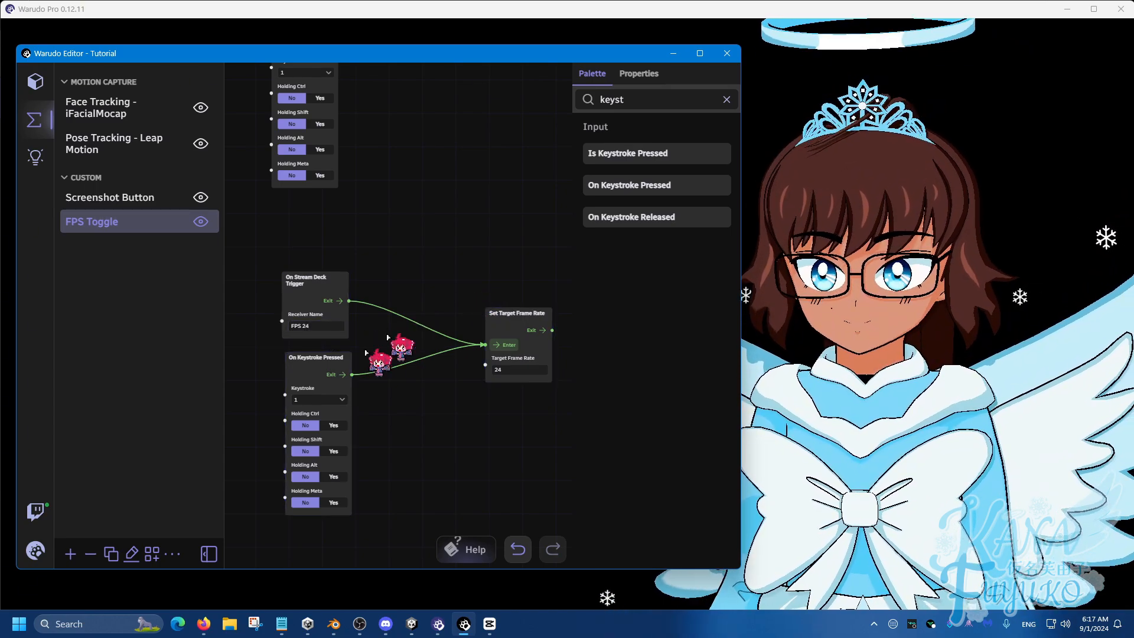
pyautogui.click(322, 357)
pyautogui.click(324, 400)
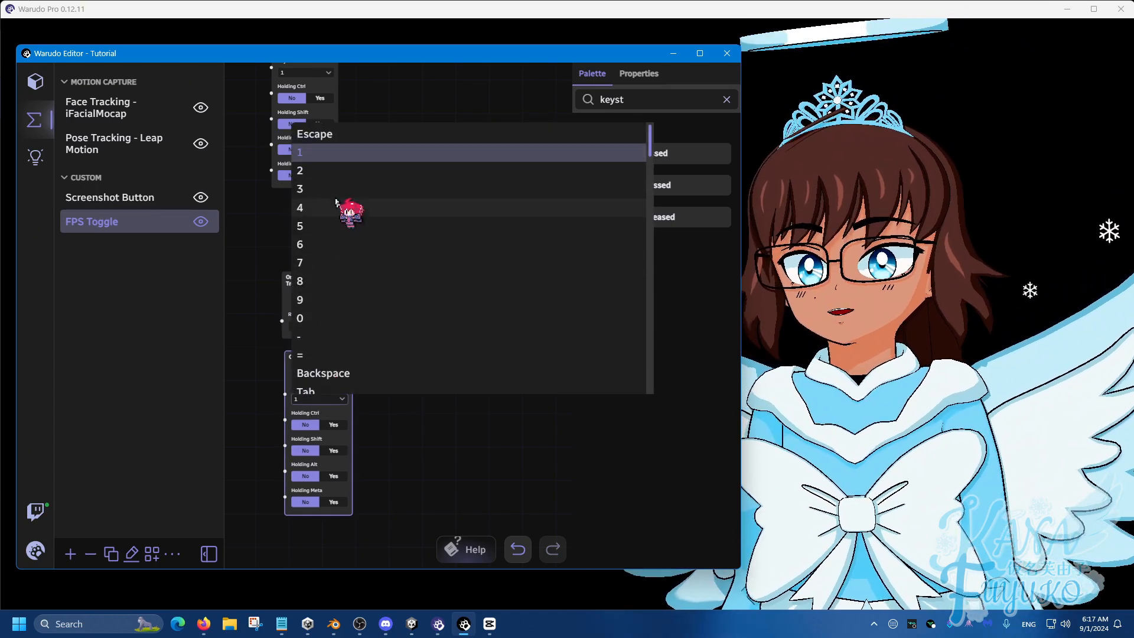
pyautogui.click(349, 180)
pyautogui.scroll(-2, 408, 223)
pyautogui.moveTo(419, 234); pyautogui.dragTo(394, 313)
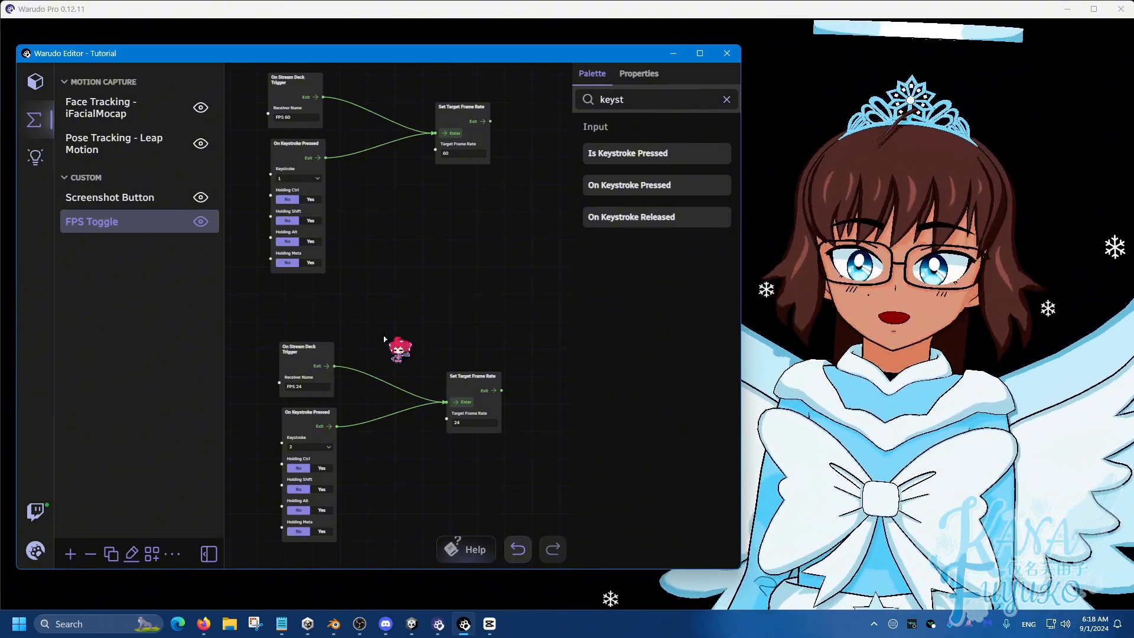
pyautogui.scroll(-2, 383, 332)
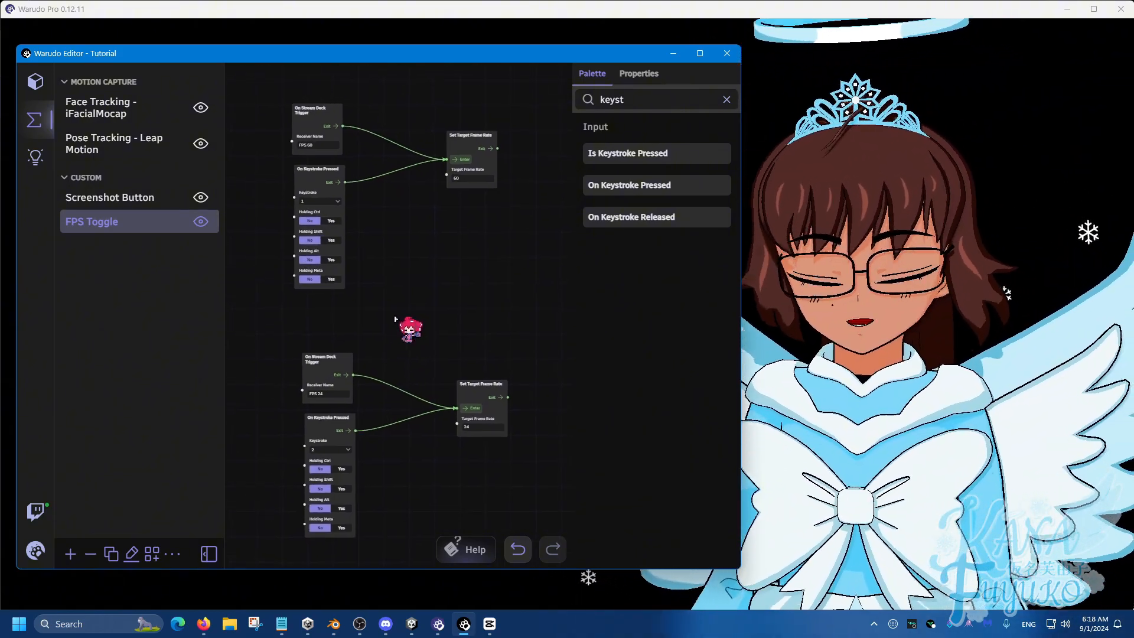